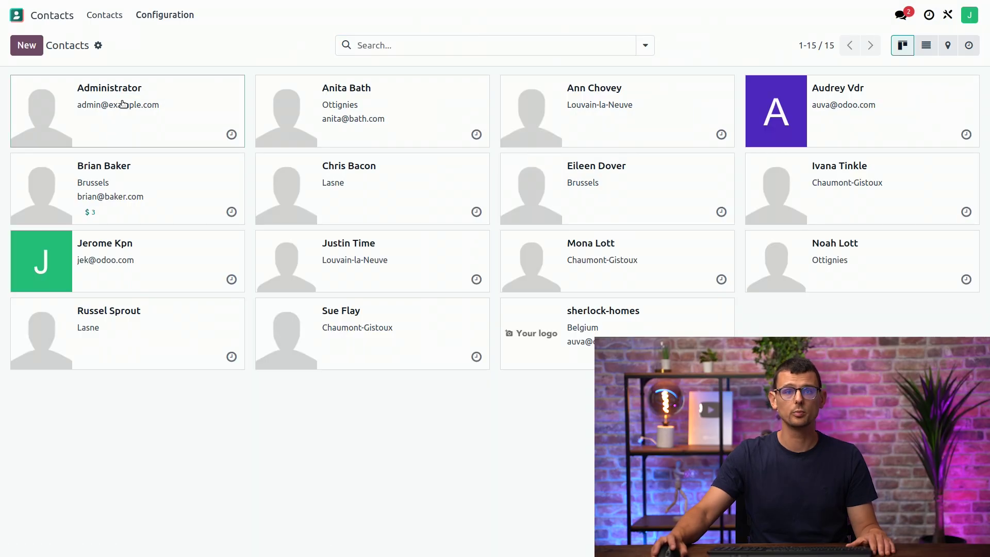
Open the Administrator contact form in Studio and search existing fields for 'contac', then 'type'.
left_click(115, 100)
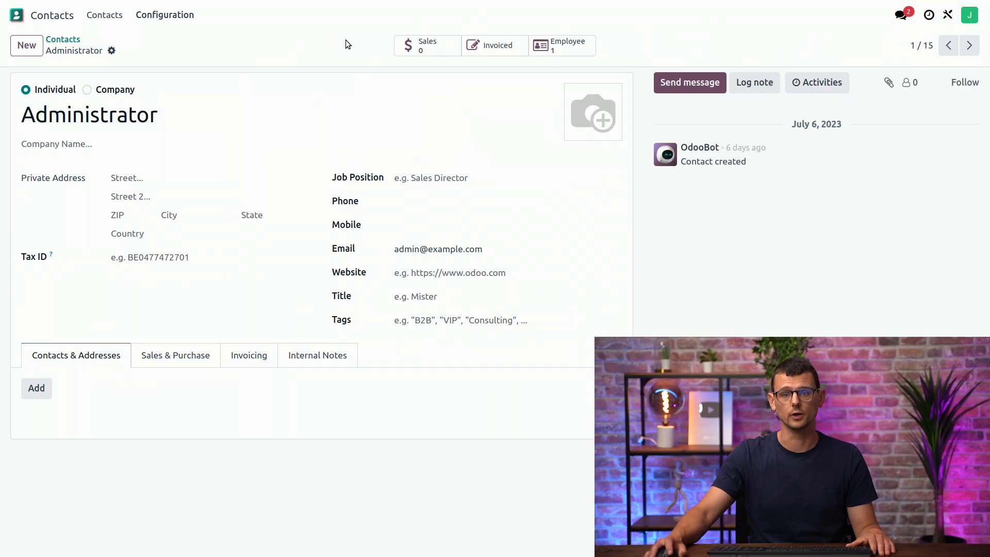
left_click(949, 15)
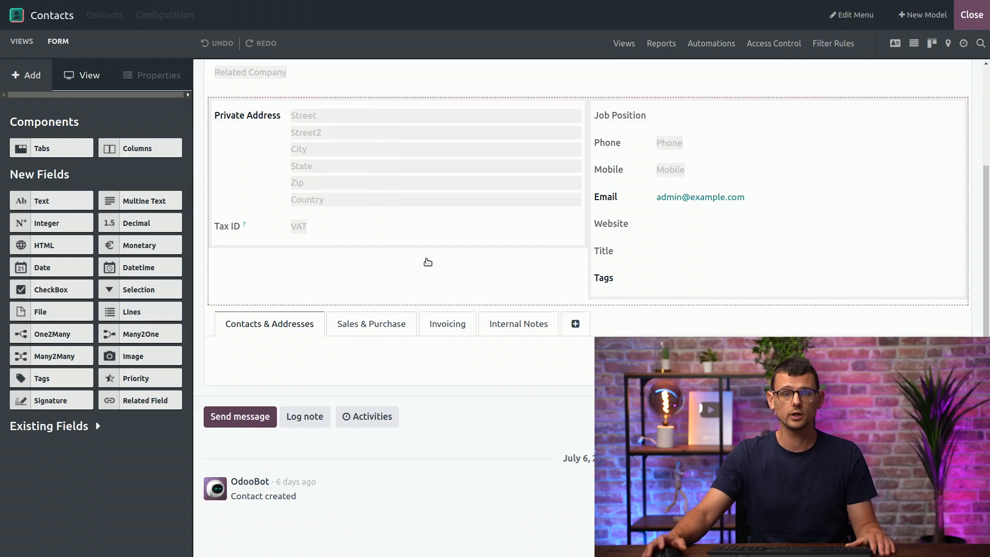
left_click(70, 428)
left_click(54, 438)
type("co")
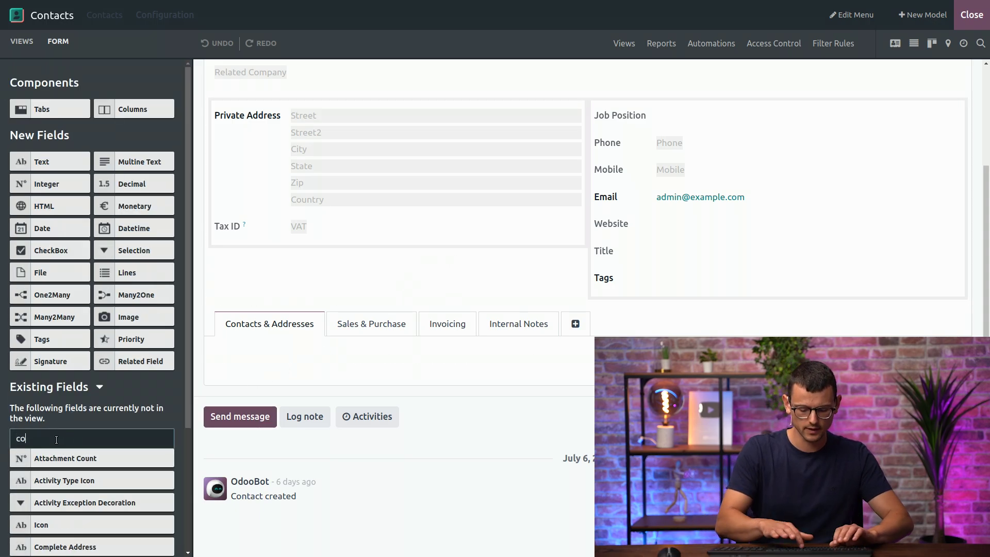
type("ntact")
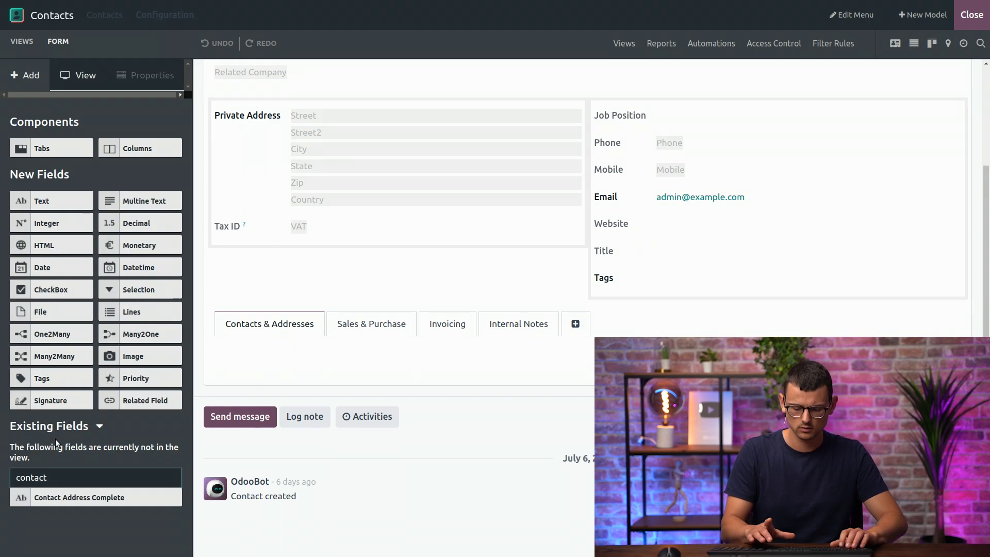
key("BackSpace")
key("BackSpace")
key("BackSpace")
key("BackSpace")
key("BackSpace")
key("BackSpace")
type("type")
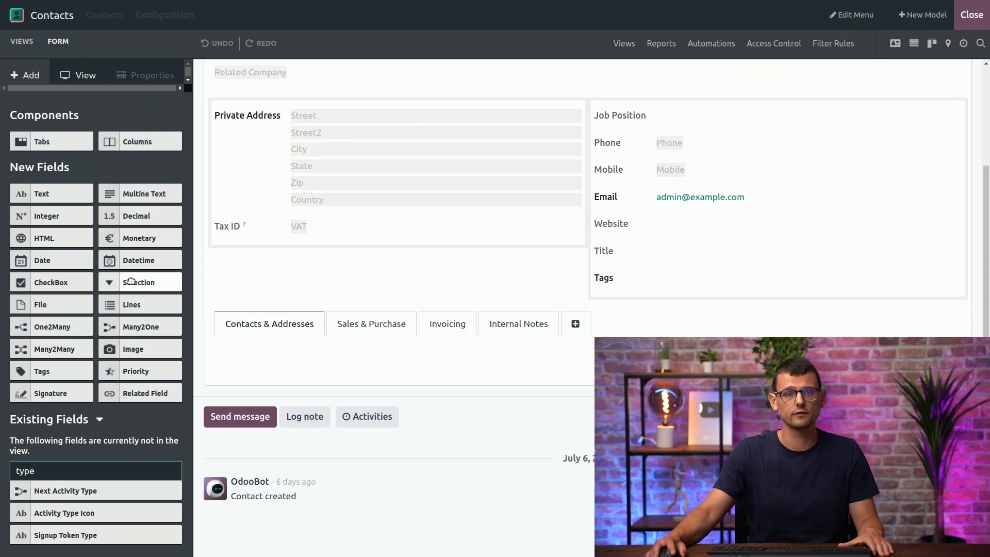
Add a selection field below Phone with values Owner, Seeker and Both.
left_click_drag(127, 281, 650, 167)
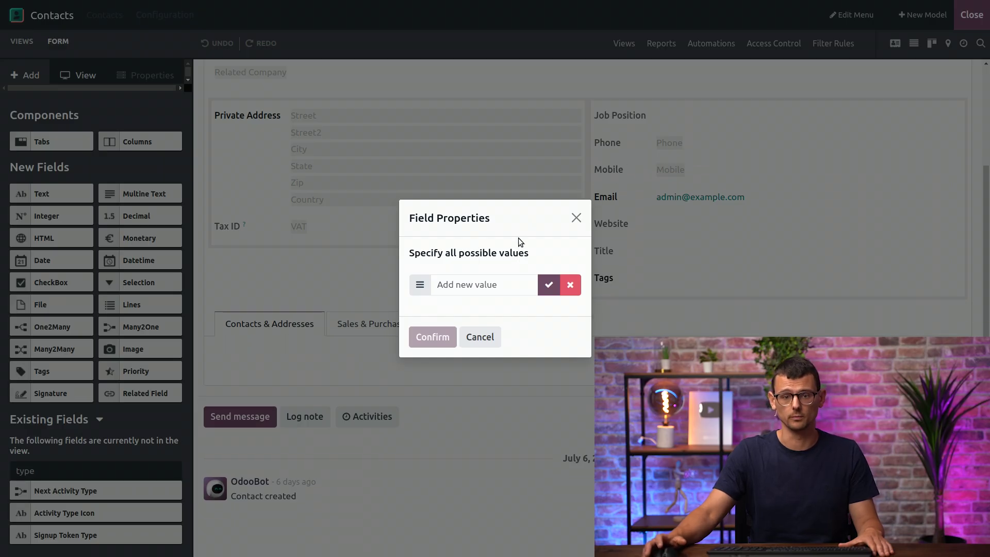
left_click(474, 286)
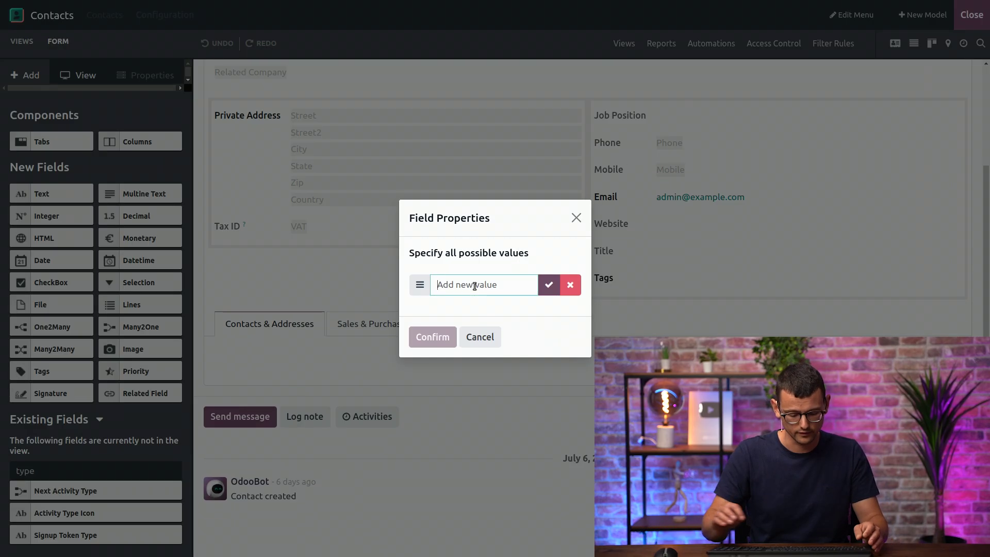
type("Owner")
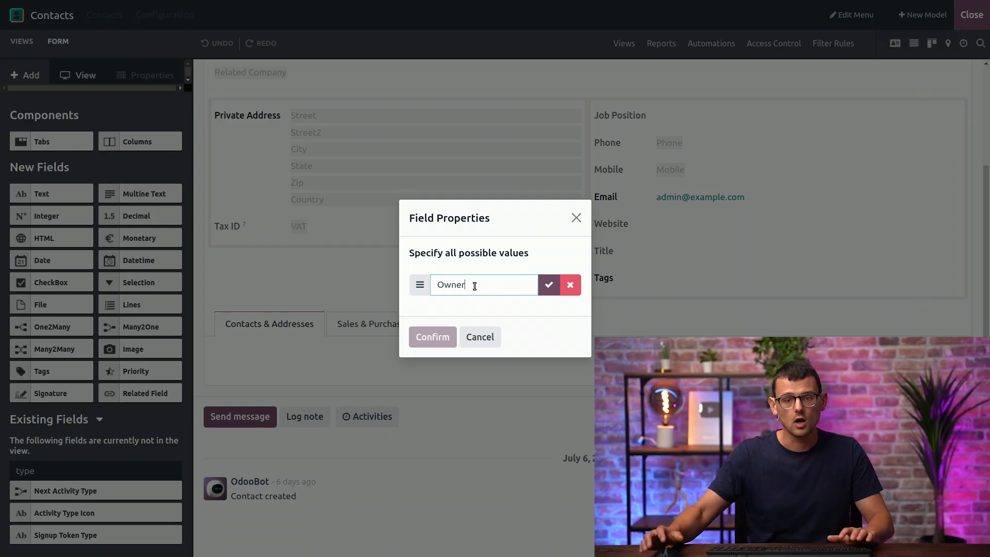
left_click(544, 294)
left_click(464, 296)
type("Seeker")
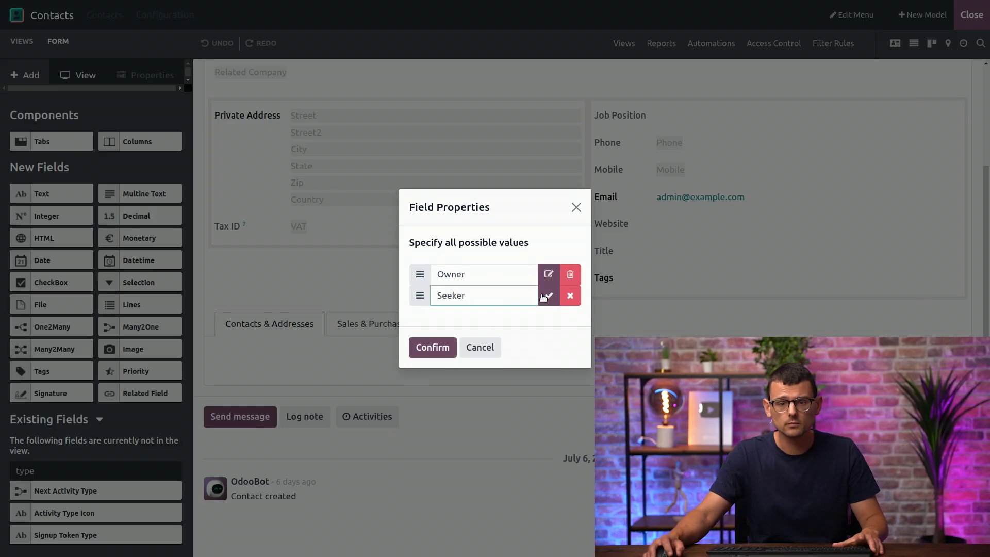
left_click(544, 298)
left_click(461, 308)
type("Both")
left_click(425, 354)
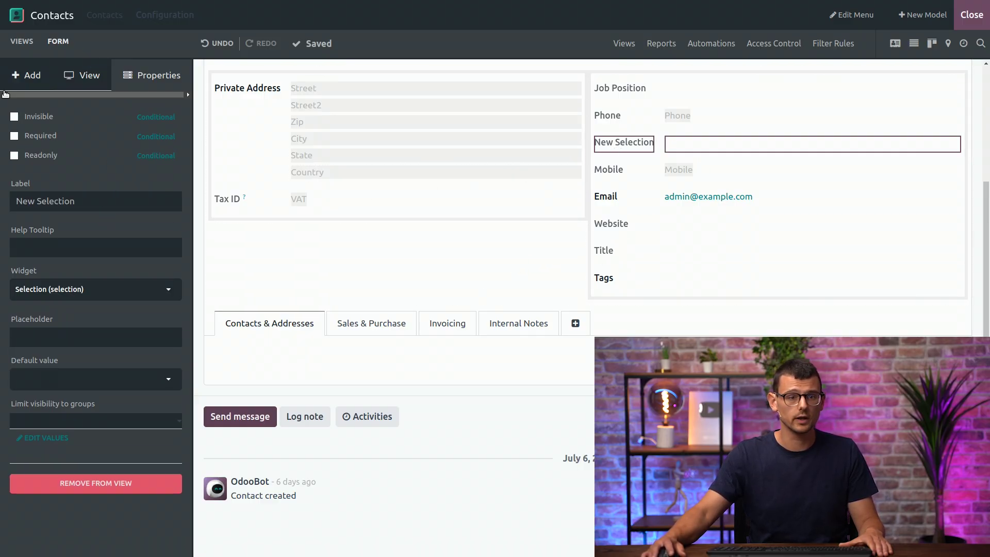
Relabel the new field 'Contact Type' and move it above Tax ID in the left column.
left_click(116, 207)
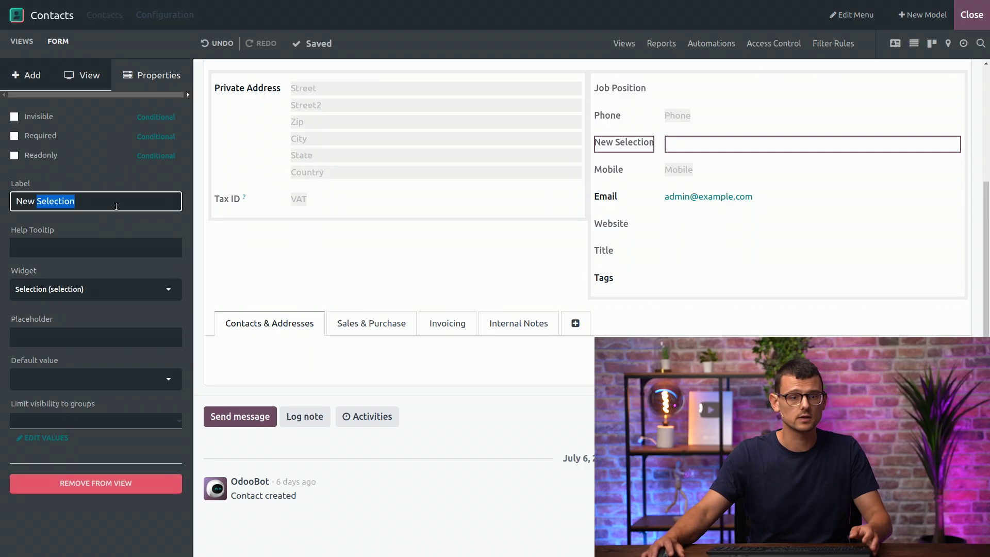
triple_click(118, 208)
type("C")
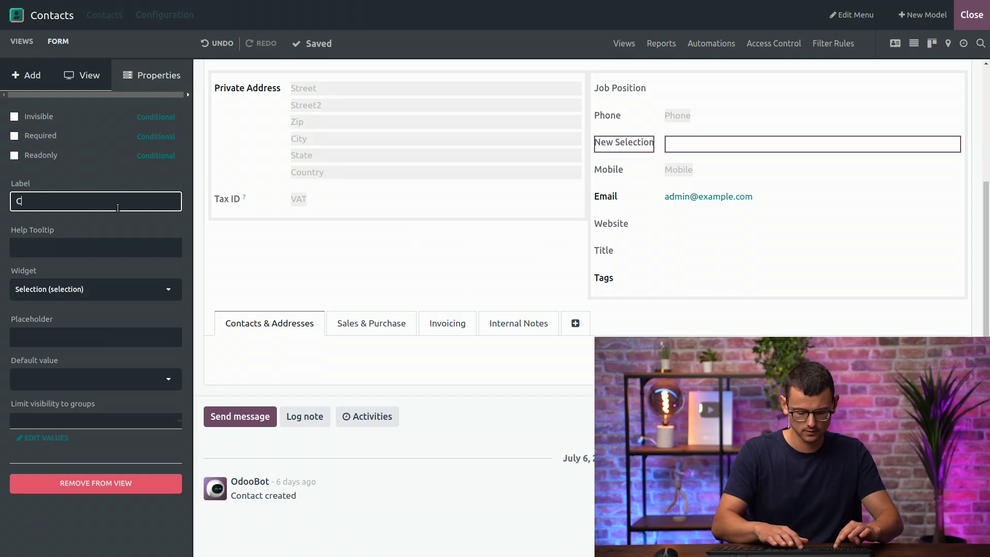
type("ontact Type")
left_click(321, 262)
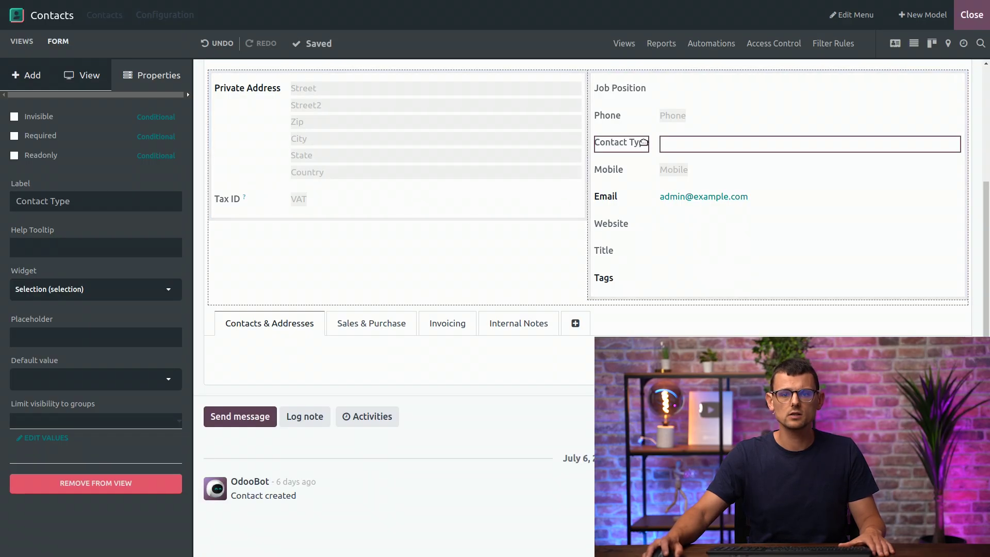
left_click_drag(643, 143, 300, 194)
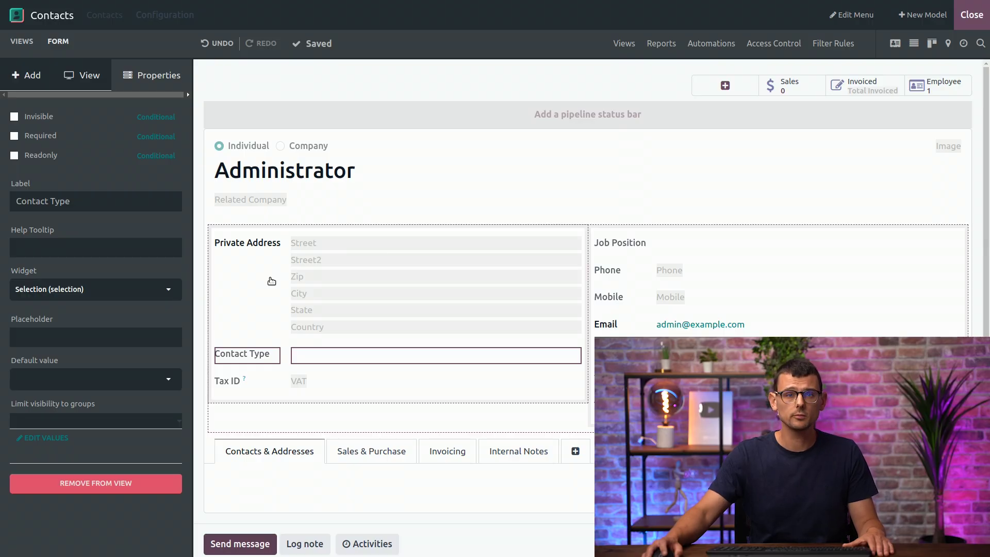
Show Contact Type with the Radio widget, displayed horizontally.
left_click(71, 292)
left_click(50, 396)
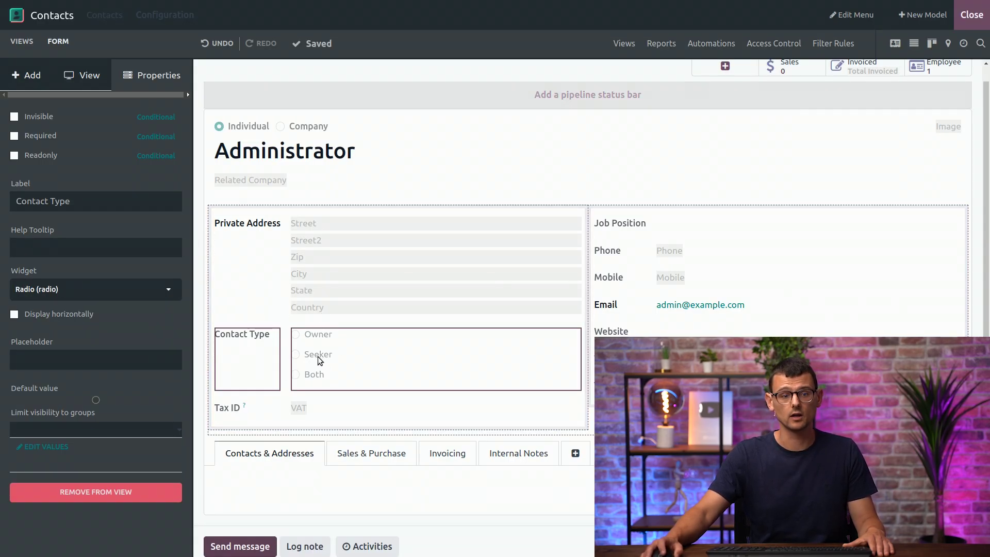
left_click(64, 315)
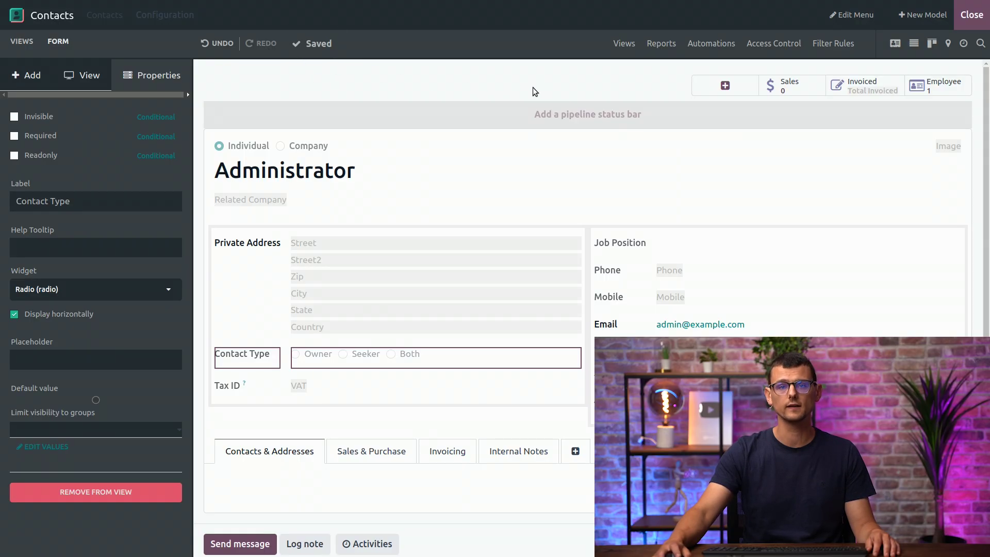
In the list view, find Contact Type via 'contac' and add it as a column after Name.
left_click(913, 43)
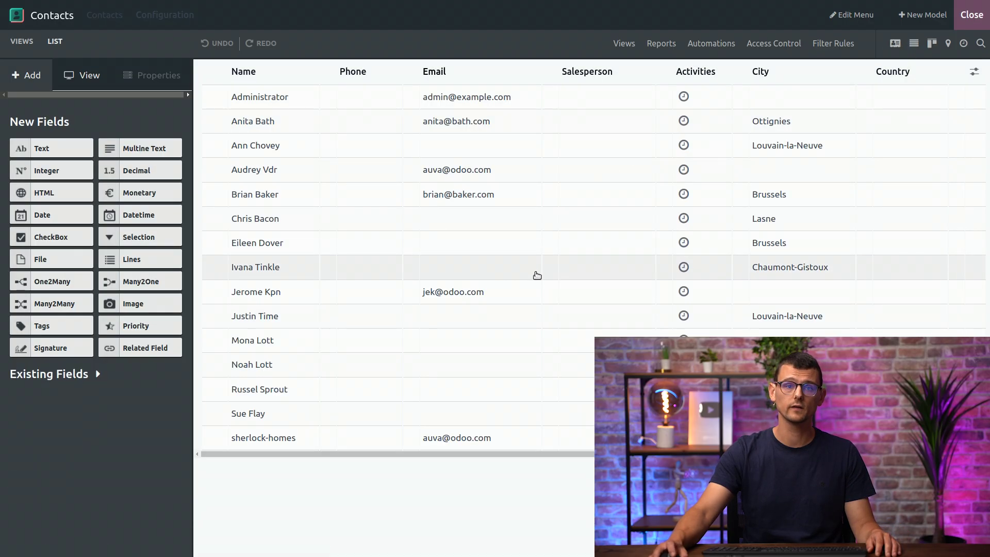
left_click(62, 378)
left_click(57, 387)
type("con")
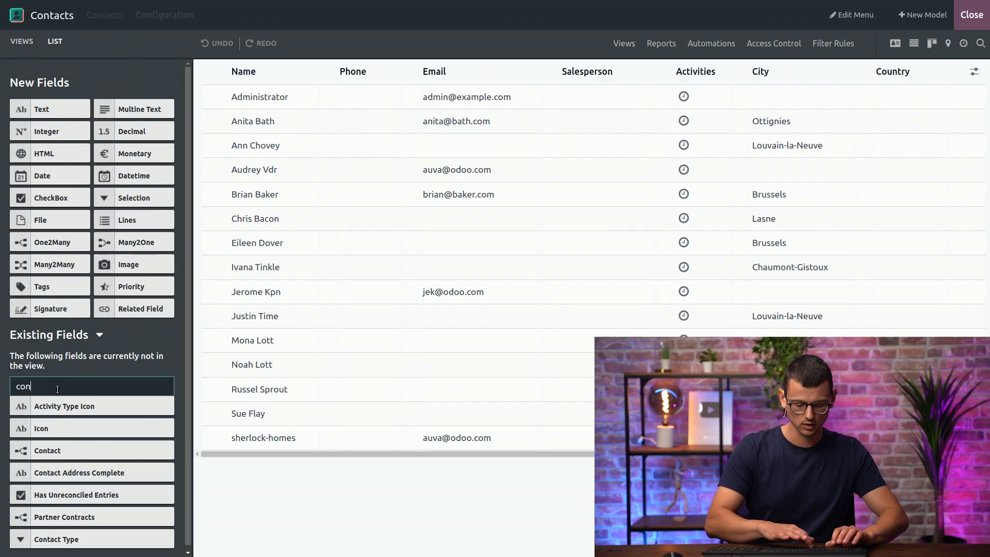
type("tac")
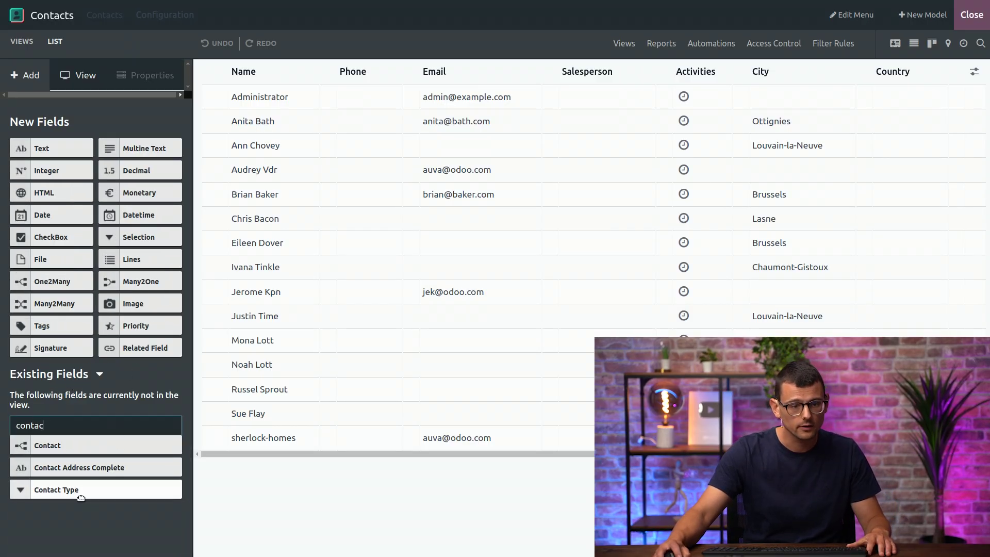
left_click_drag(81, 498, 323, 157)
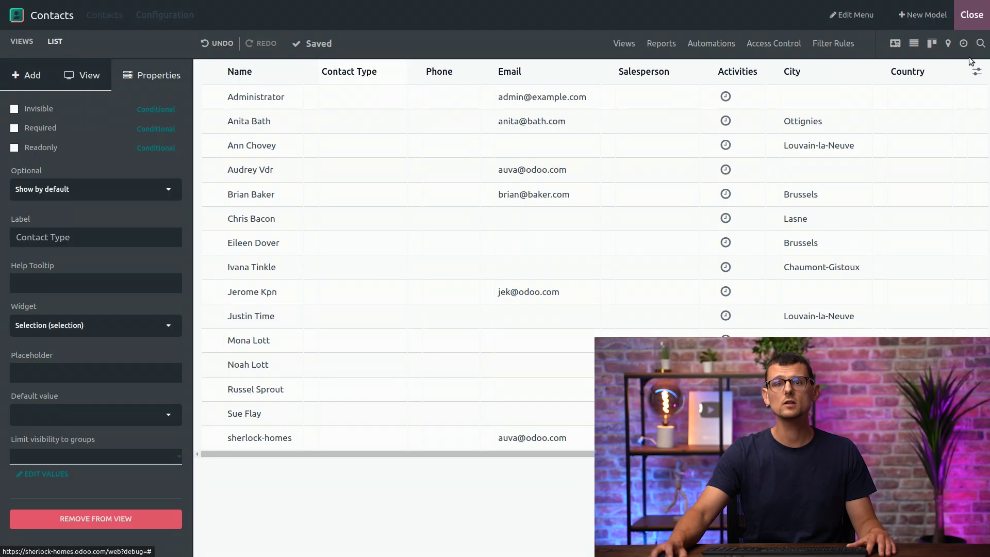
Exit Studio, set a contact's Contact Type to Owner, and return to the Contacts list.
left_click(971, 20)
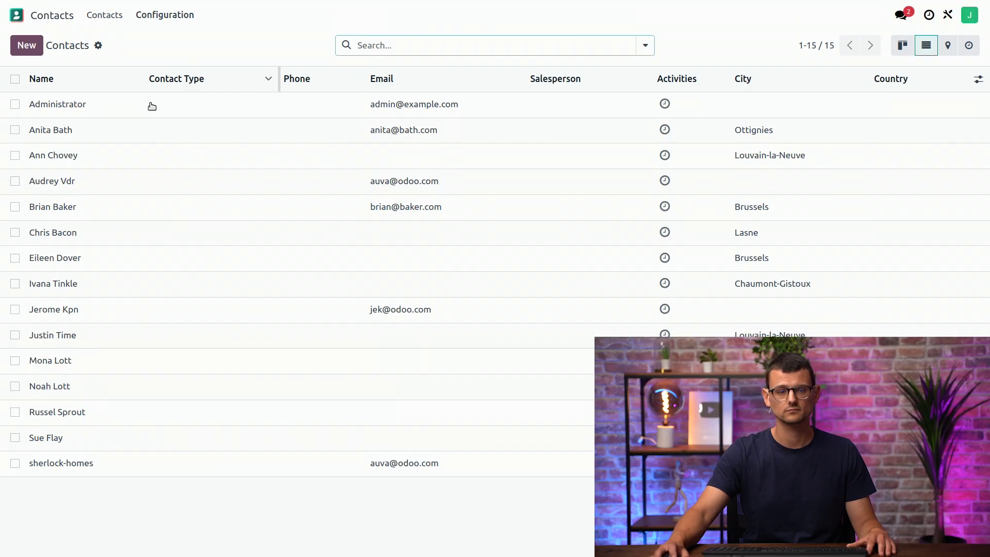
left_click(104, 130)
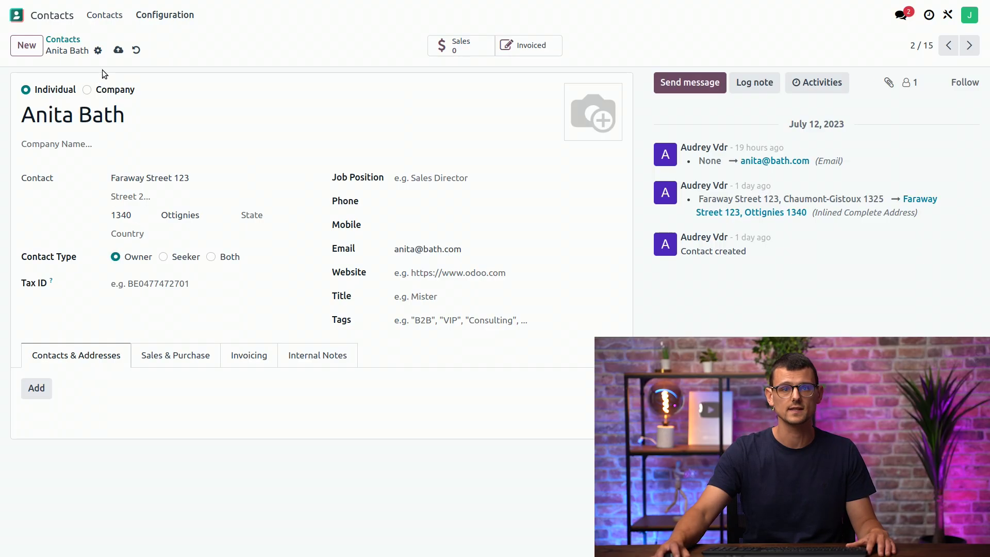
left_click(66, 38)
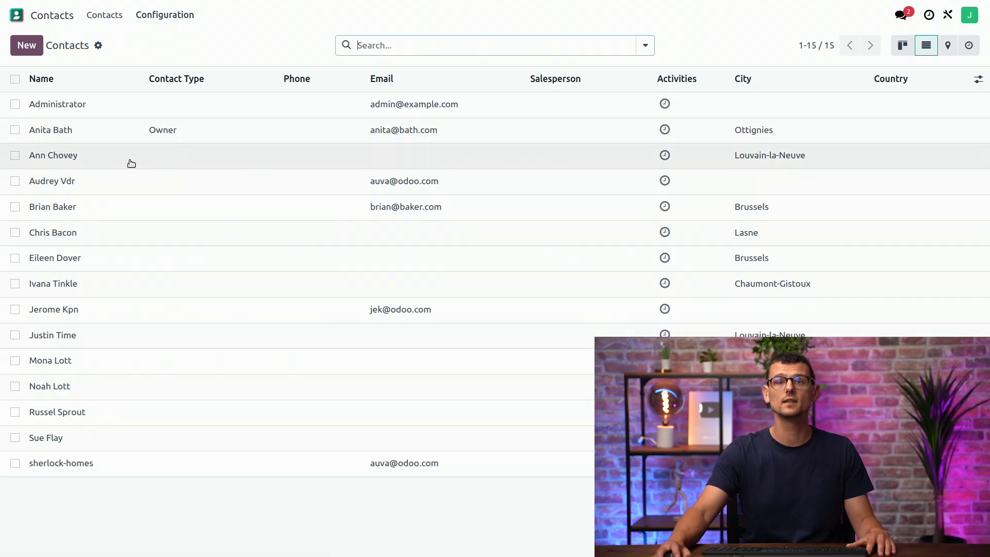